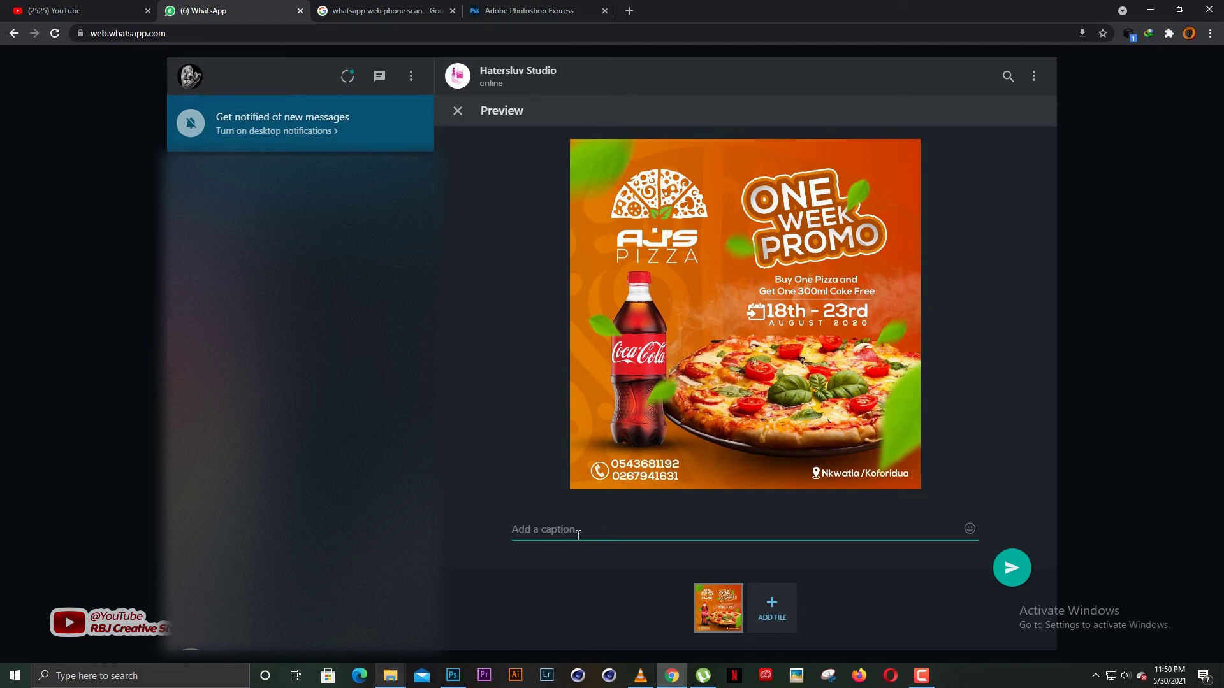
Add AJ'S Pizza 2 beside the One Week Promo and send both flyers as photos
click(774, 609)
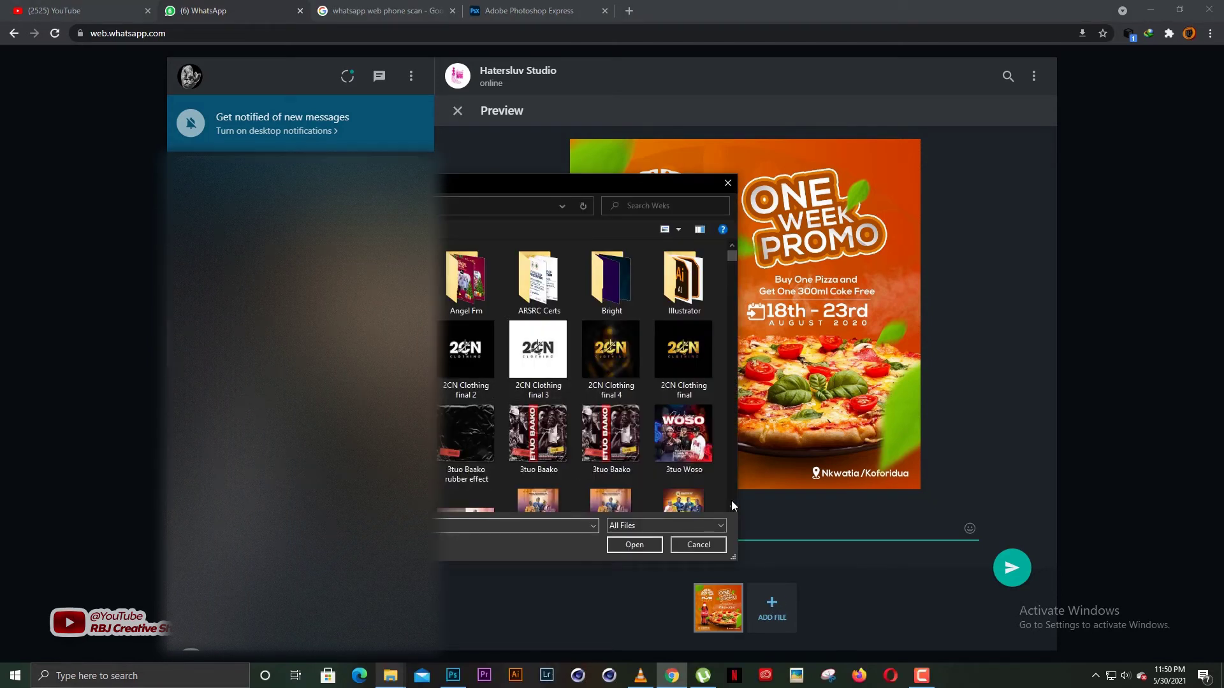
scroll(731, 507, down, 6)
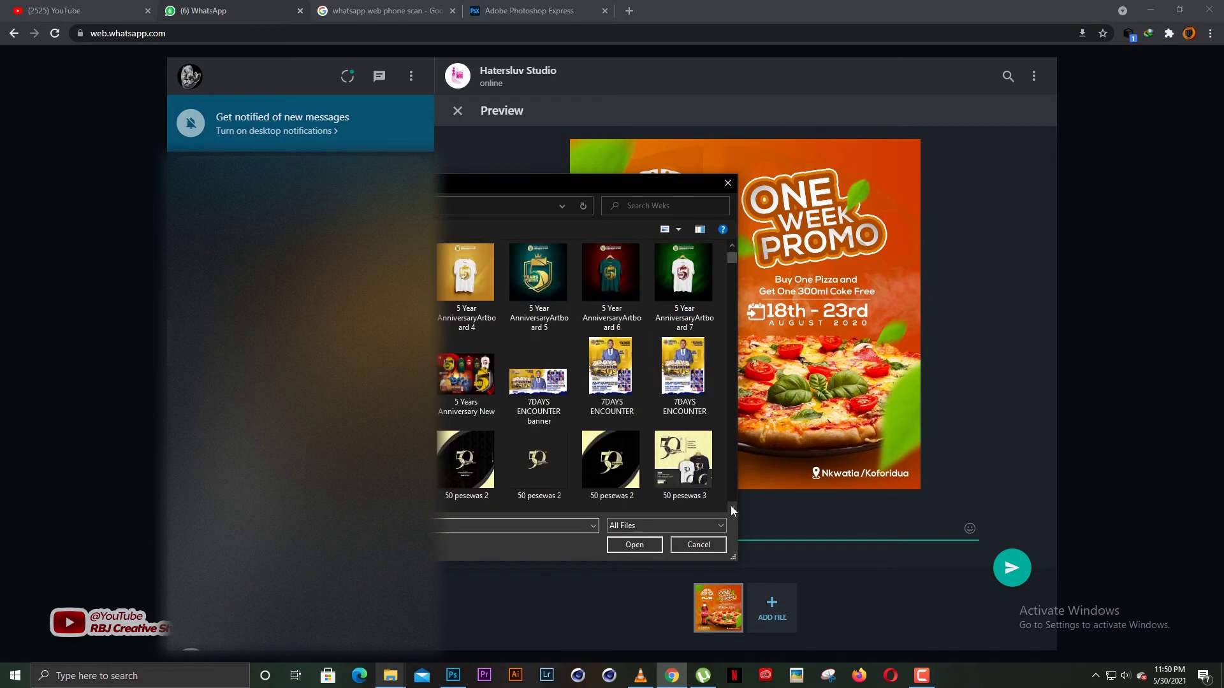
scroll(730, 506, down, 10)
scroll(731, 507, down, 10)
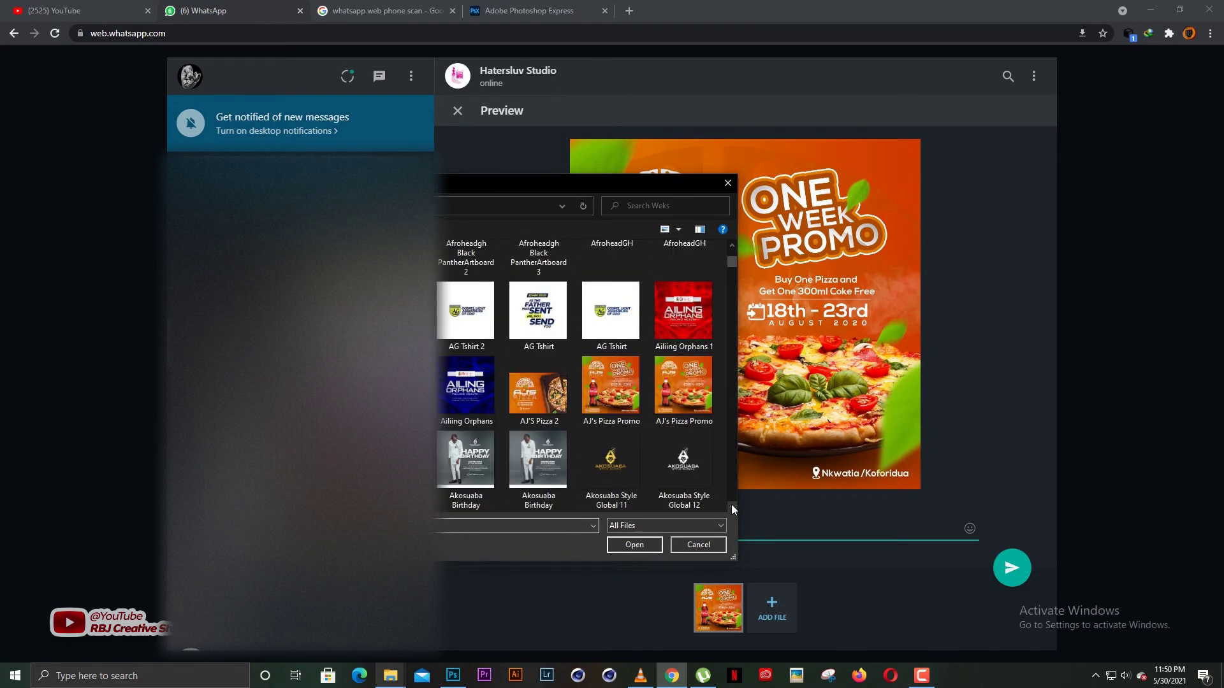
double_click(544, 404)
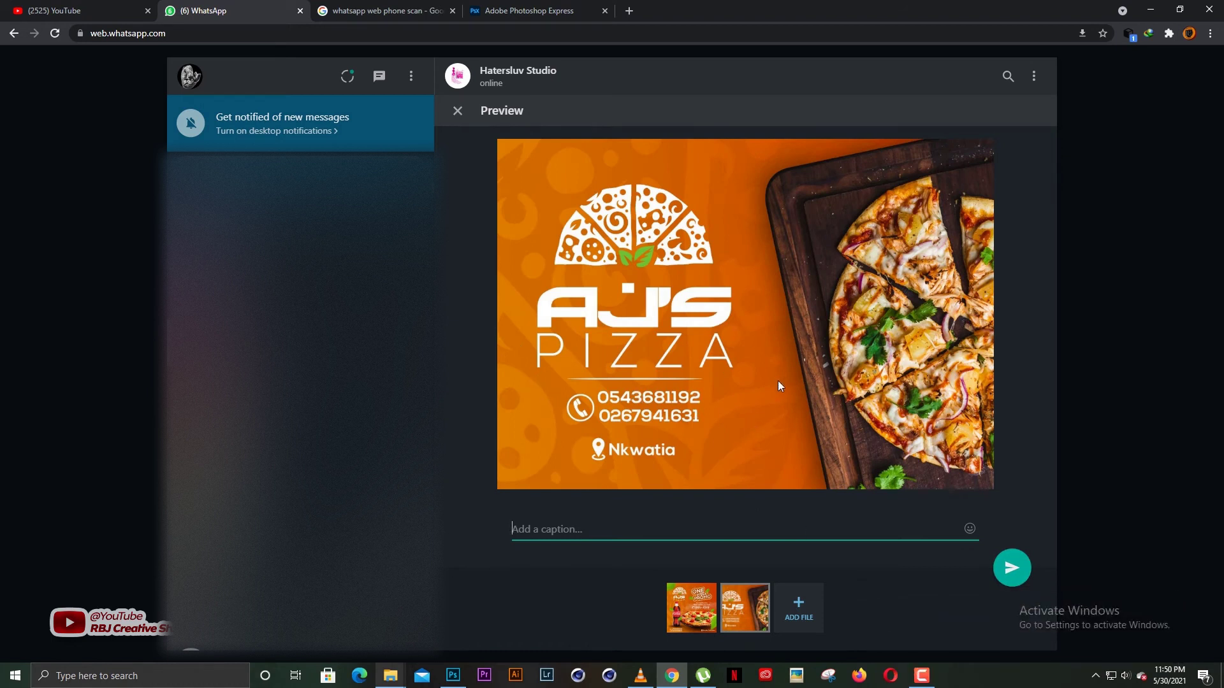
click(1012, 568)
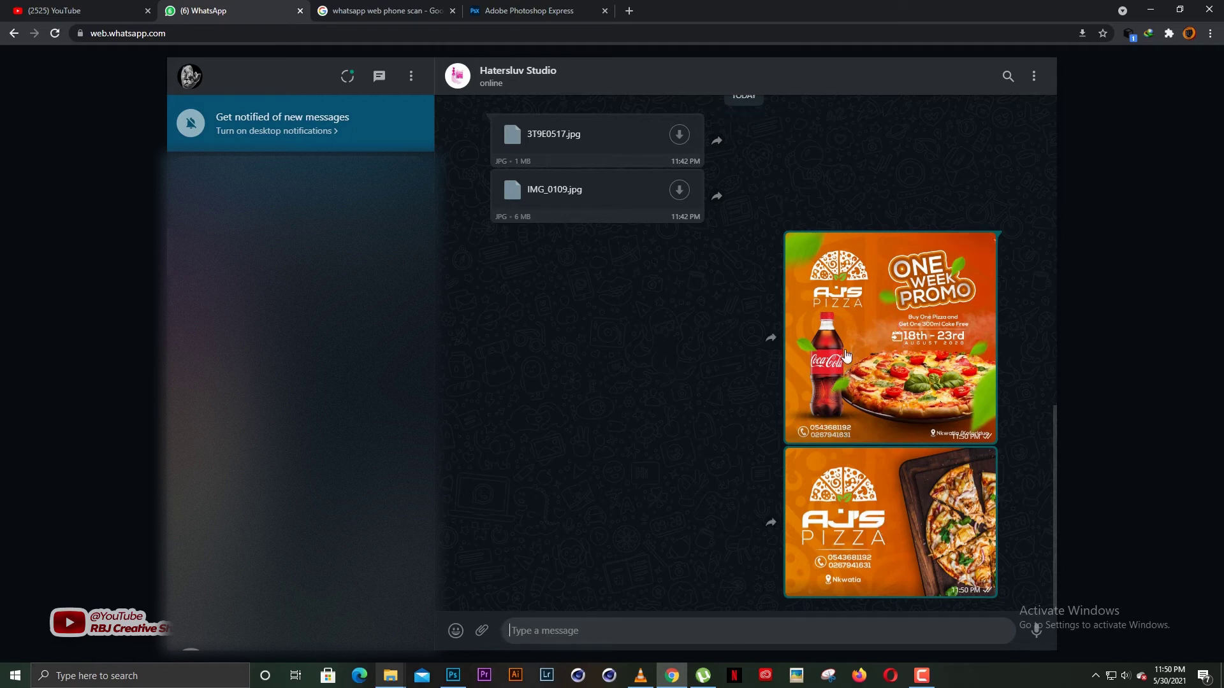
click(899, 360)
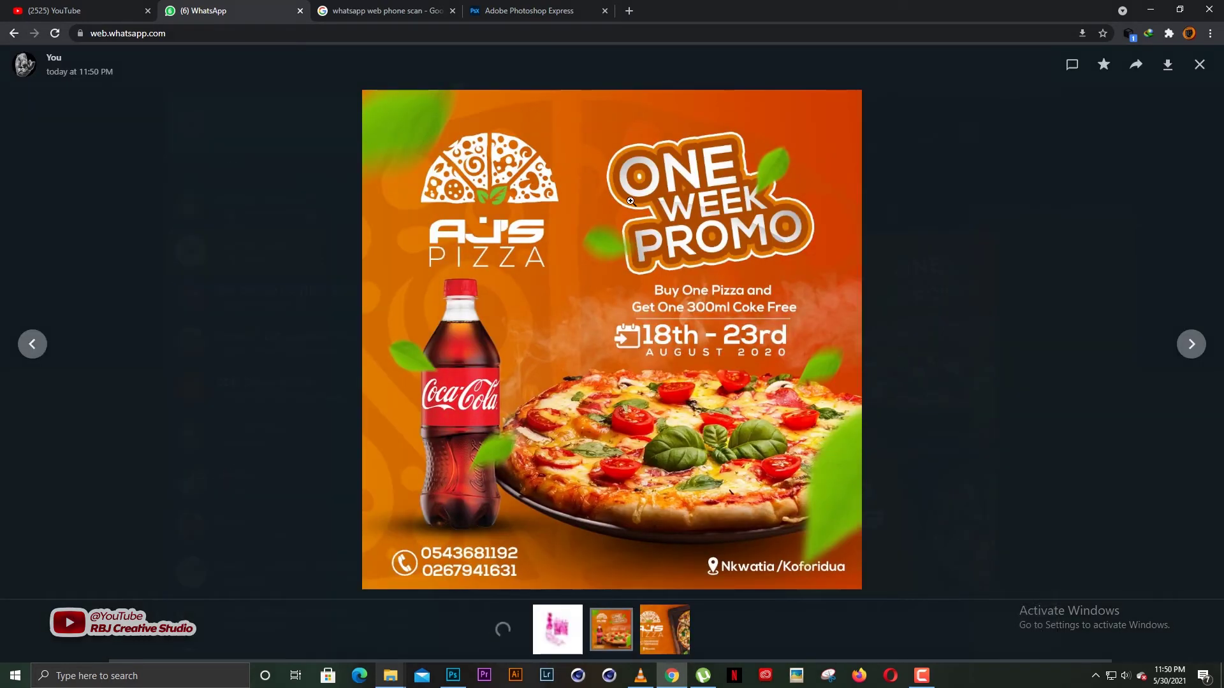
click(685, 237)
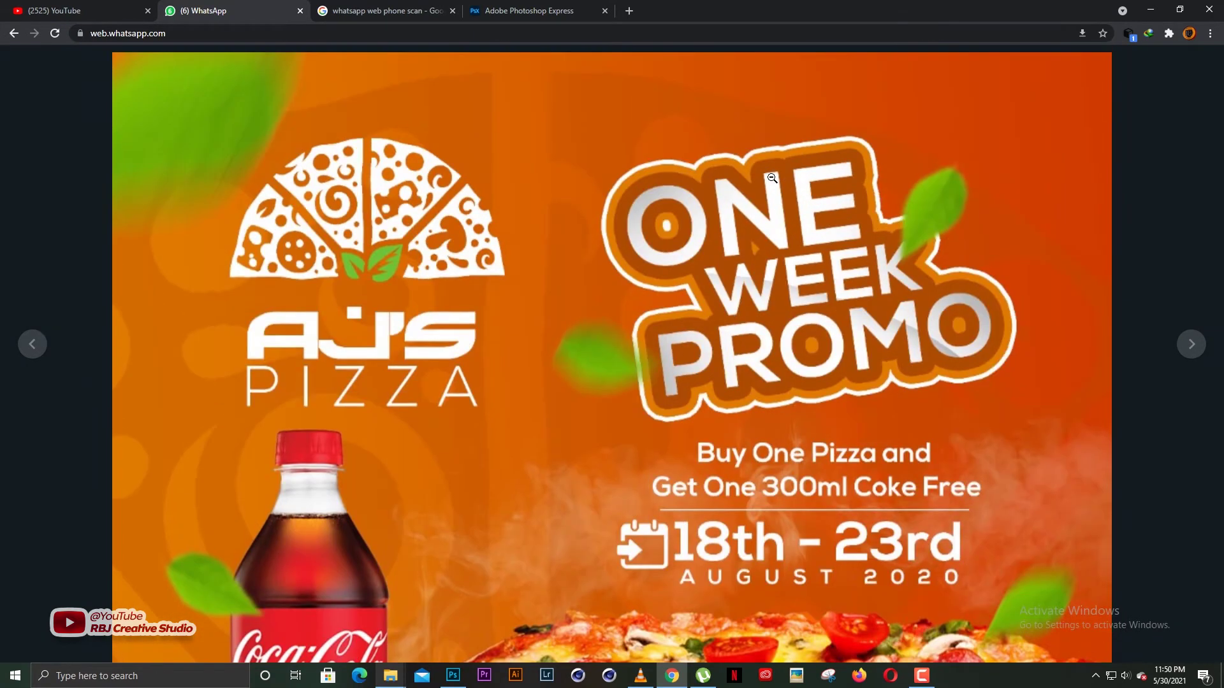
click(772, 191)
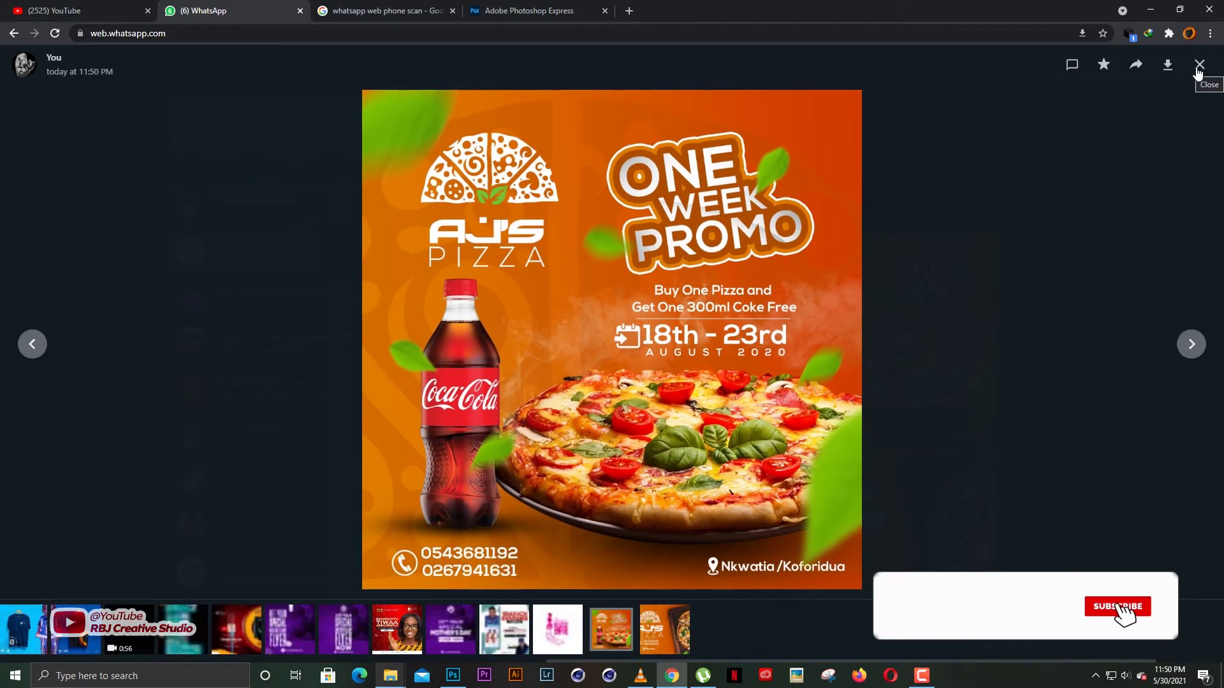
click(1200, 65)
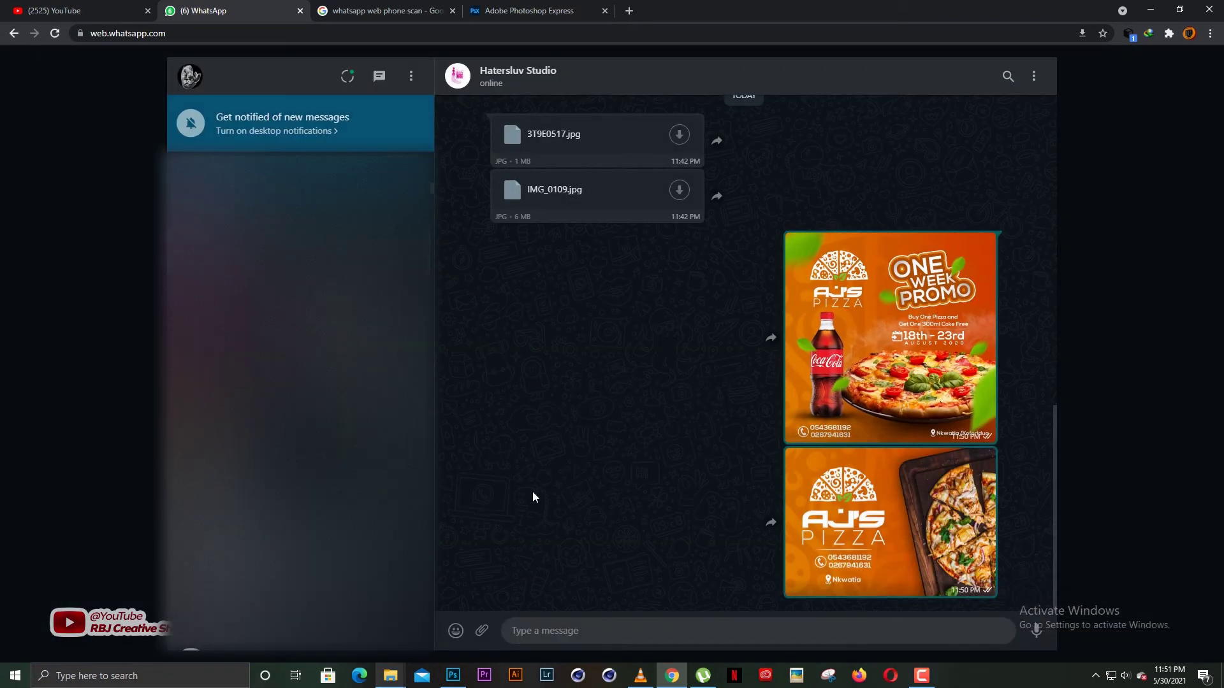
Attach AJ's Pizza Promo.jpg to the chat as a full-quality document
click(482, 631)
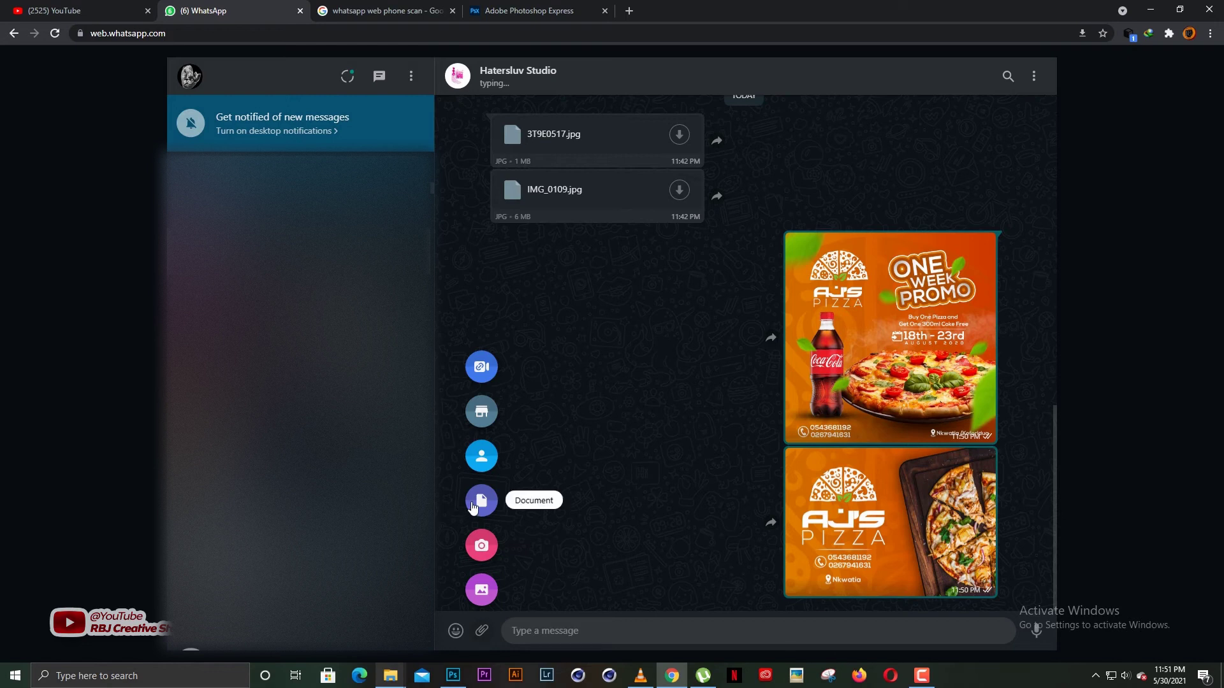
click(490, 507)
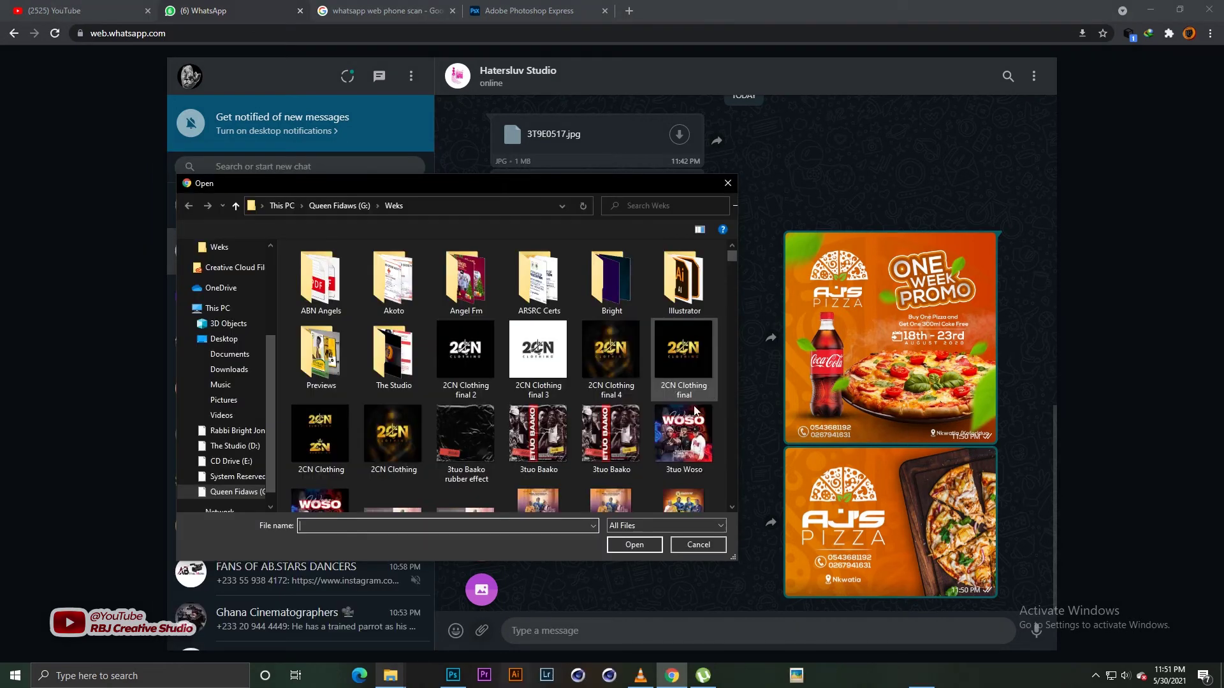
click(686, 437)
click(731, 508)
click(732, 508)
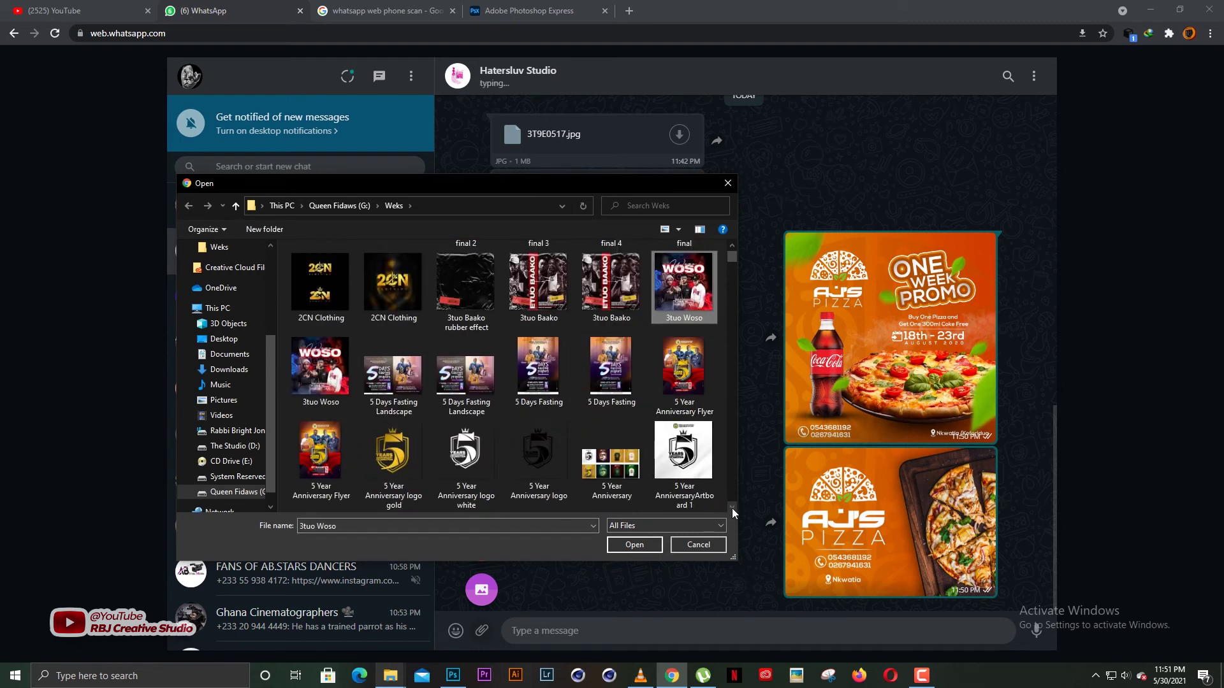
click(731, 508)
drag(733, 557, 828, 627)
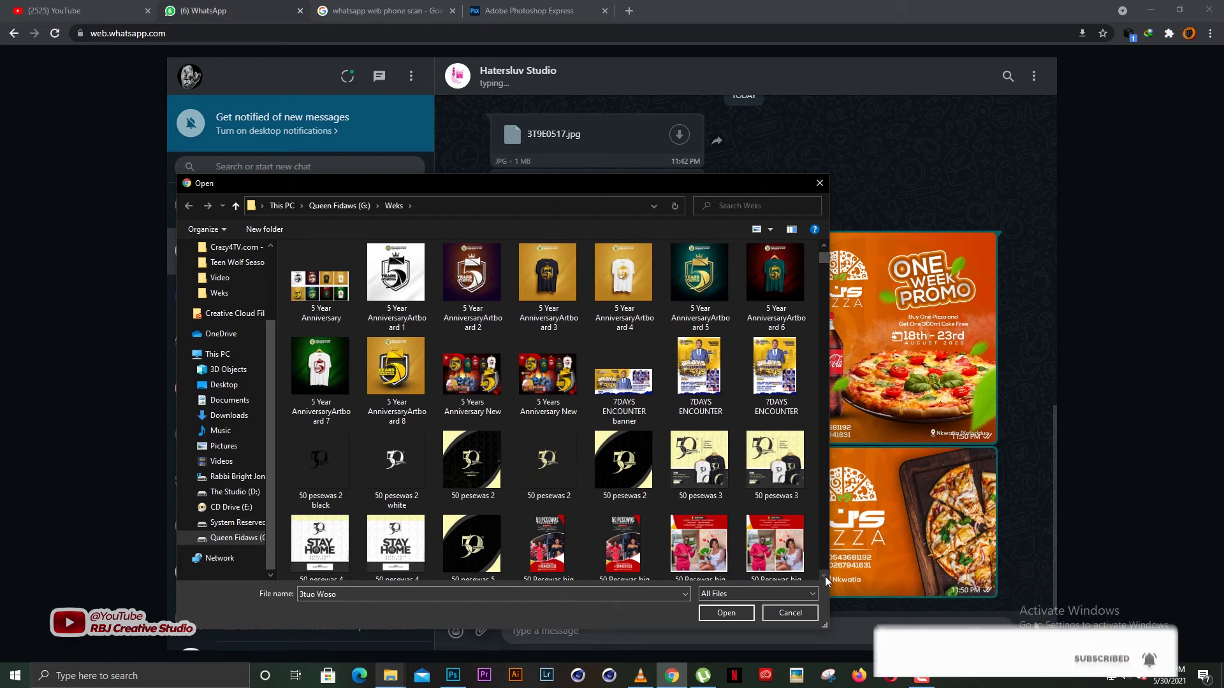
drag(825, 577, 825, 576)
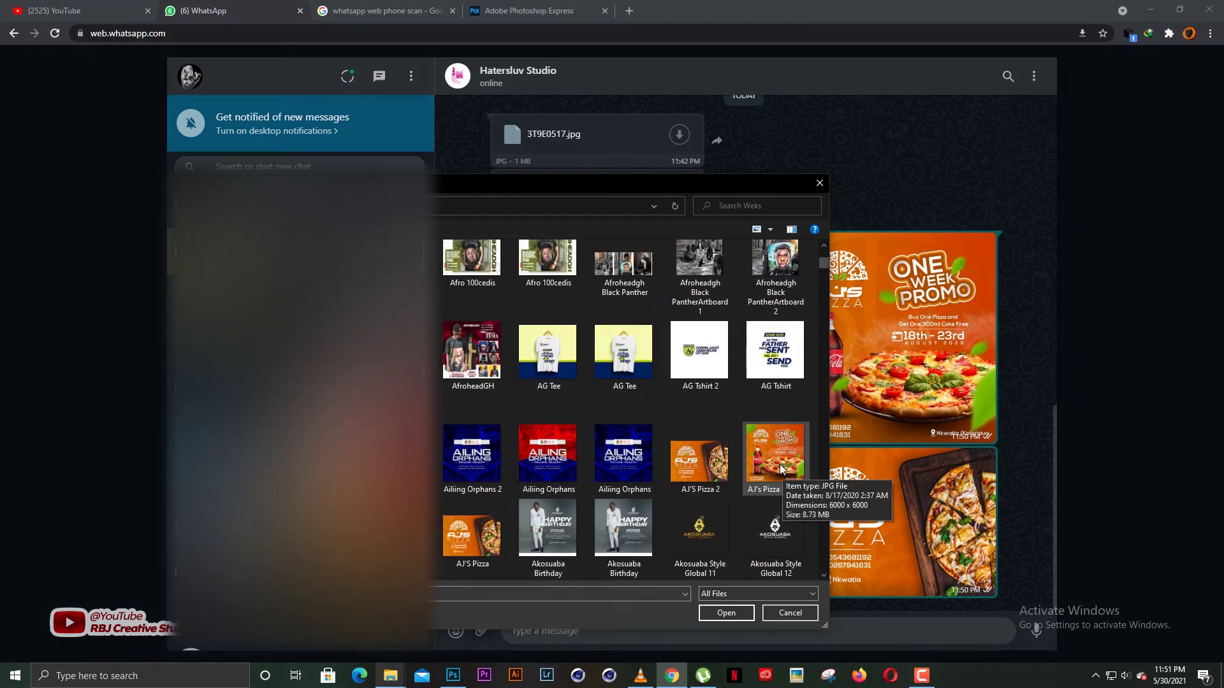
double_click(776, 454)
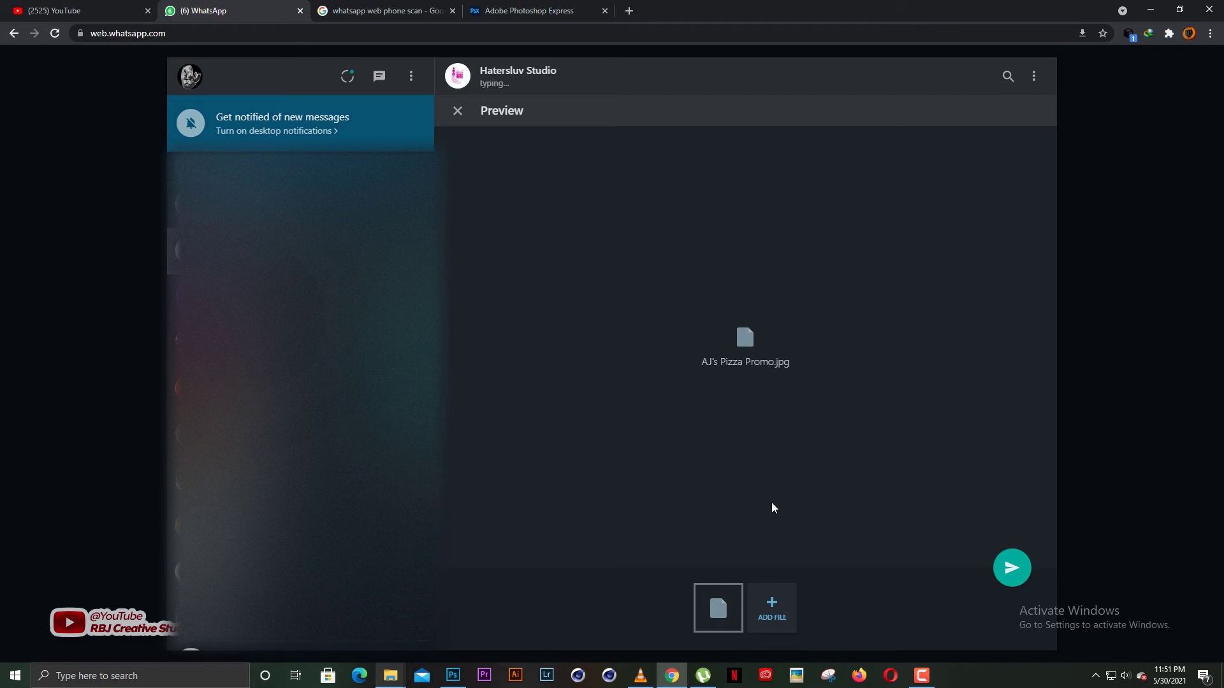
Send AJ's Pizza Promo.jpg as a document, then send AJ'S Pizza 2.jpg as a document too
click(1010, 566)
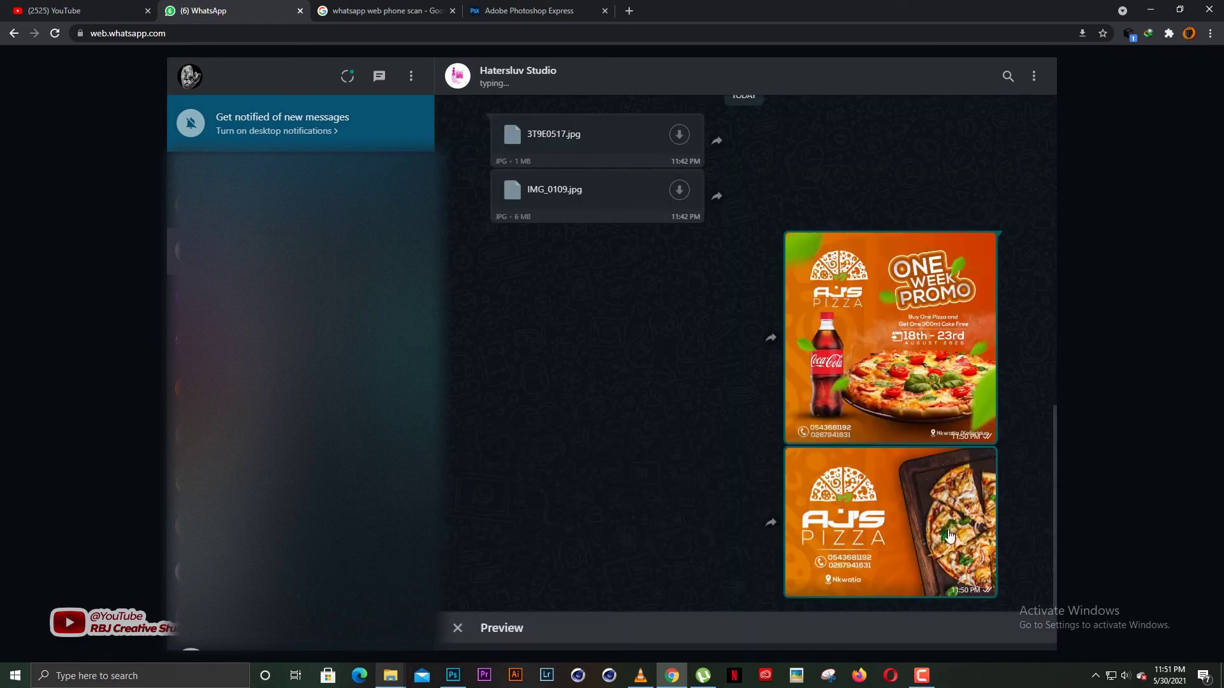
click(483, 631)
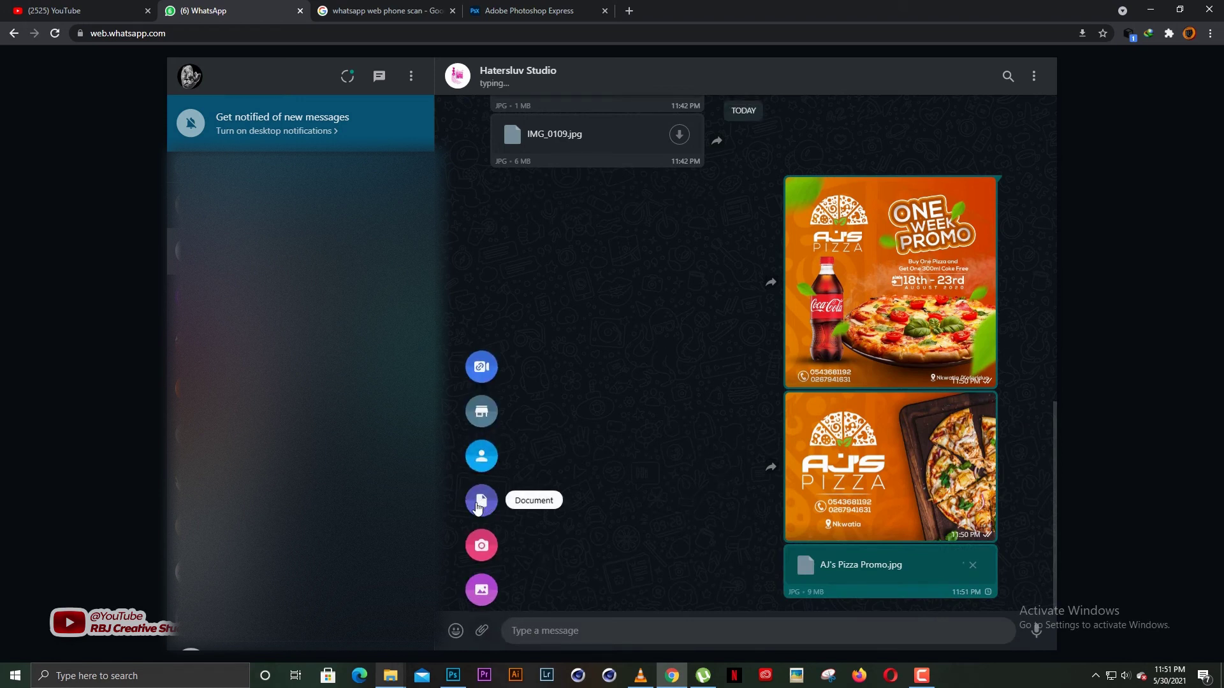
click(478, 503)
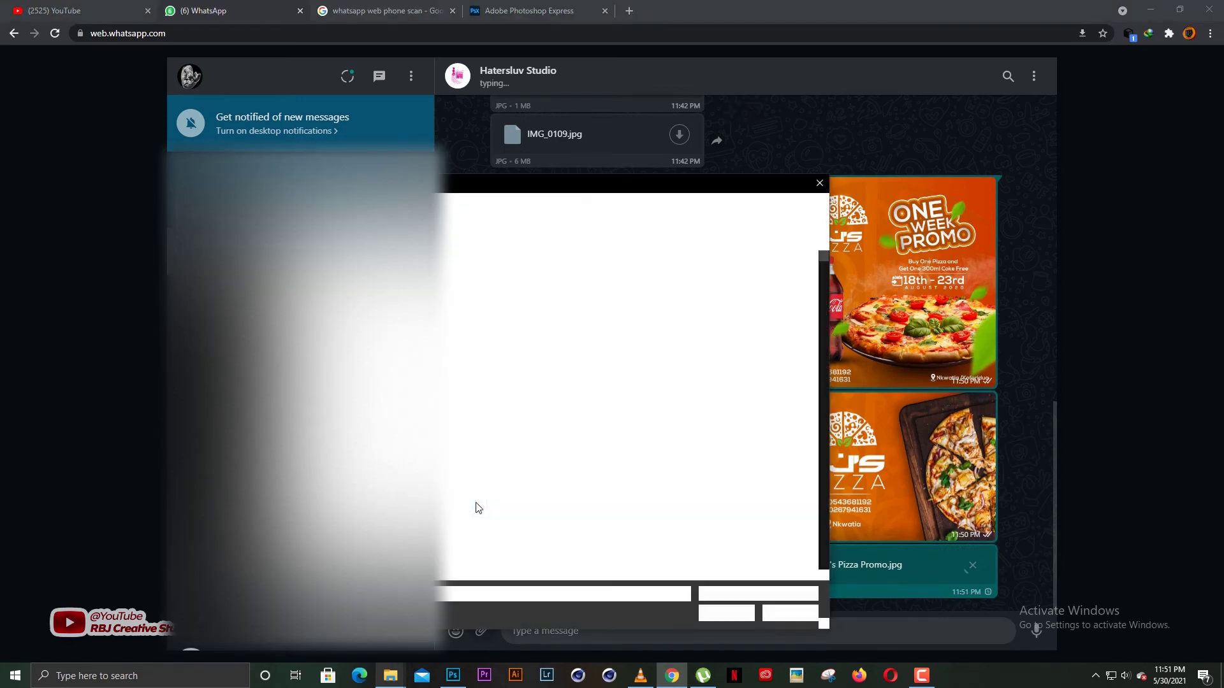
scroll(824, 577, down, 5)
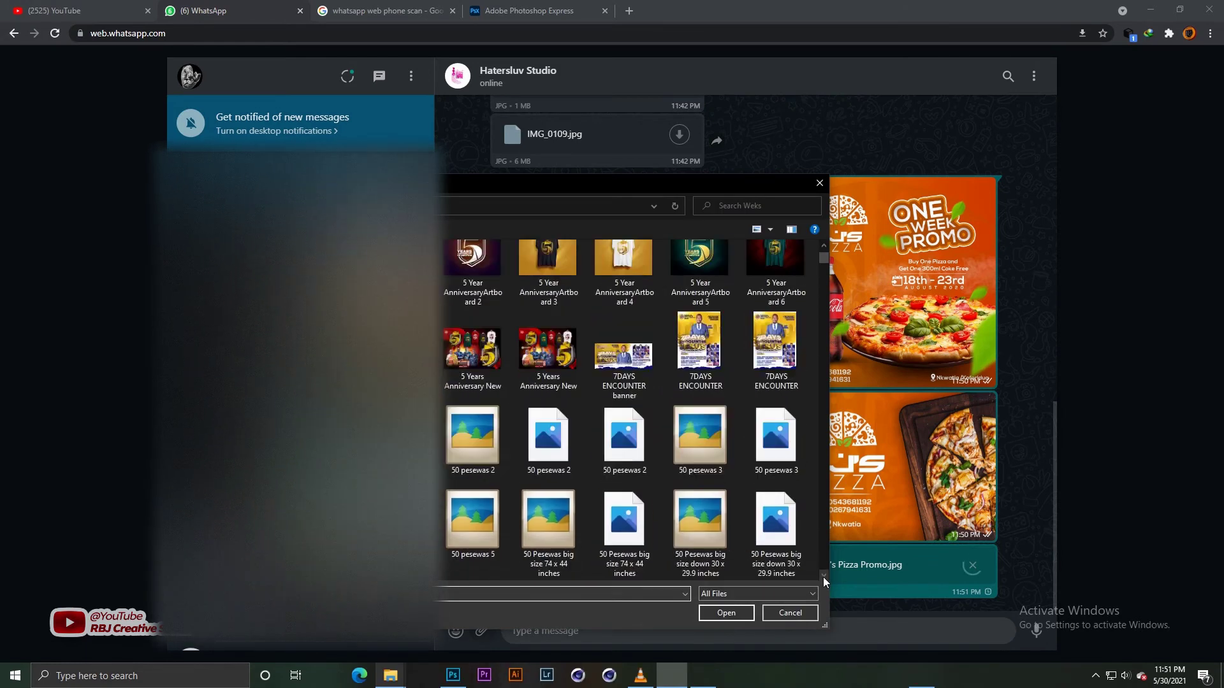
scroll(824, 576, down, 15)
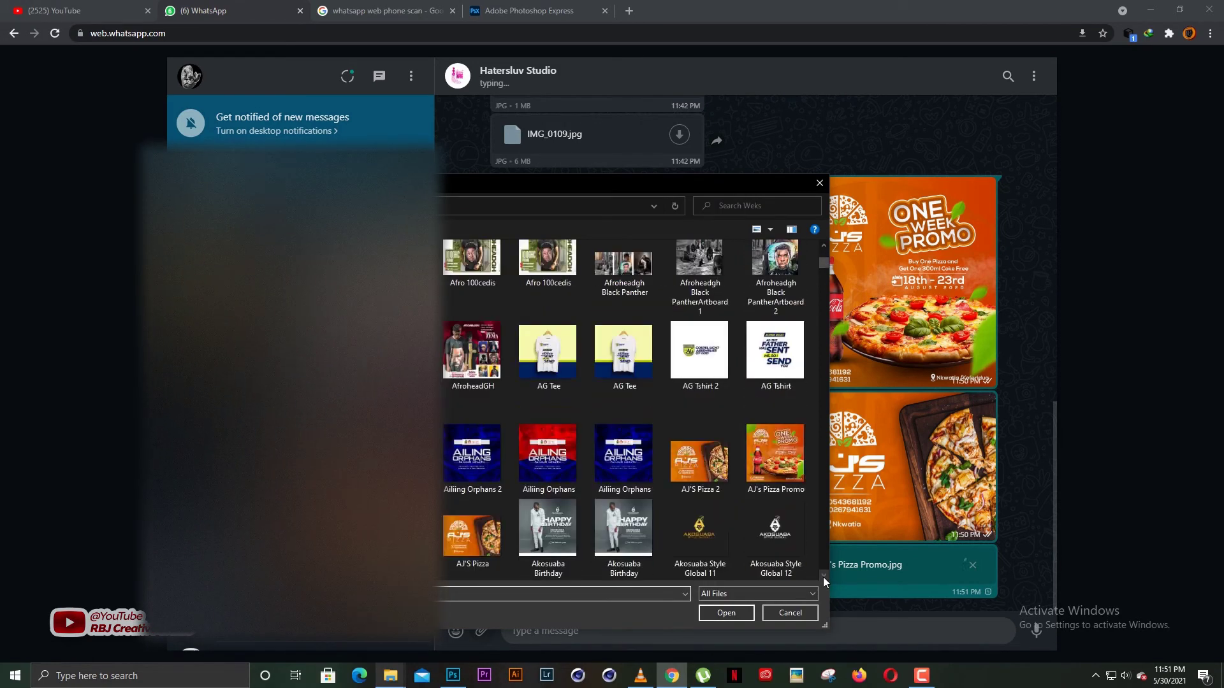
double_click(704, 465)
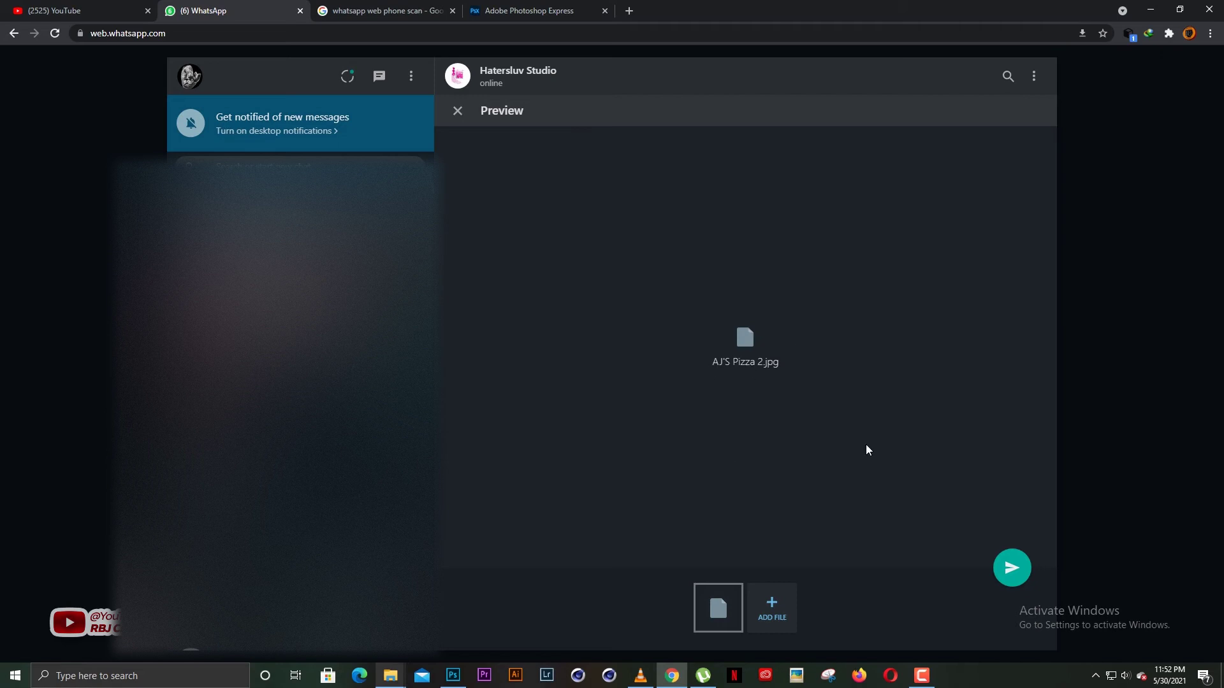
click(1012, 567)
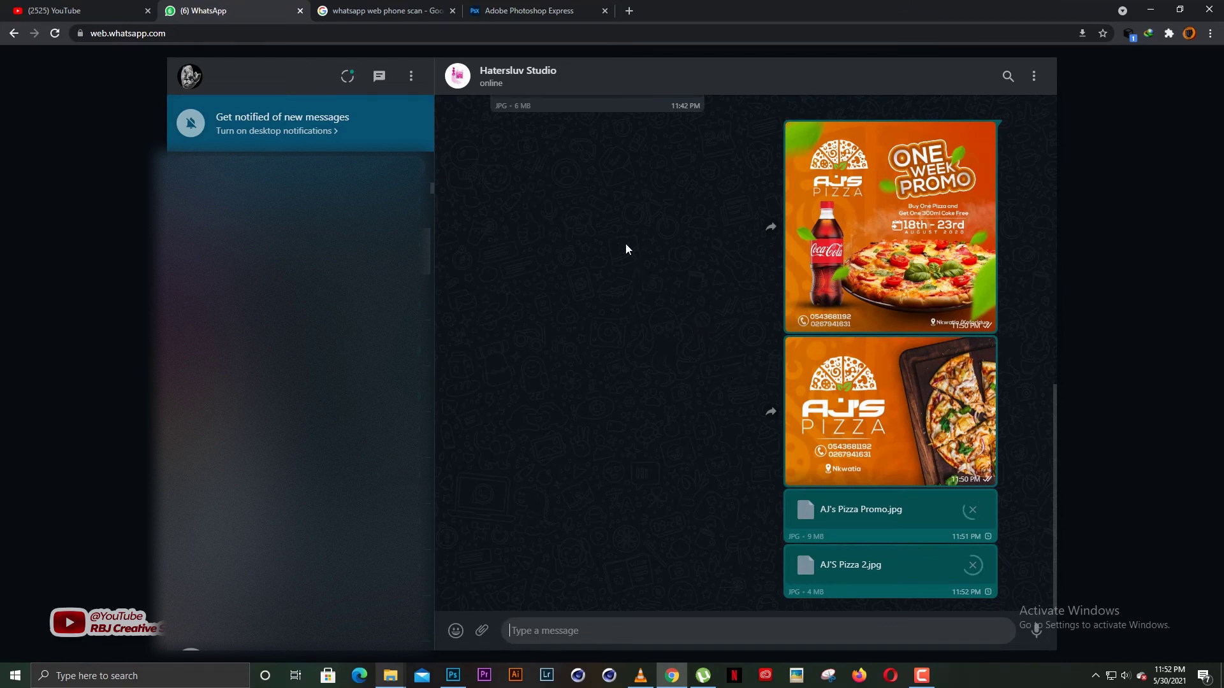
Browse the business Catalog items and view the Church Flyer product at GHS 100.00
click(411, 77)
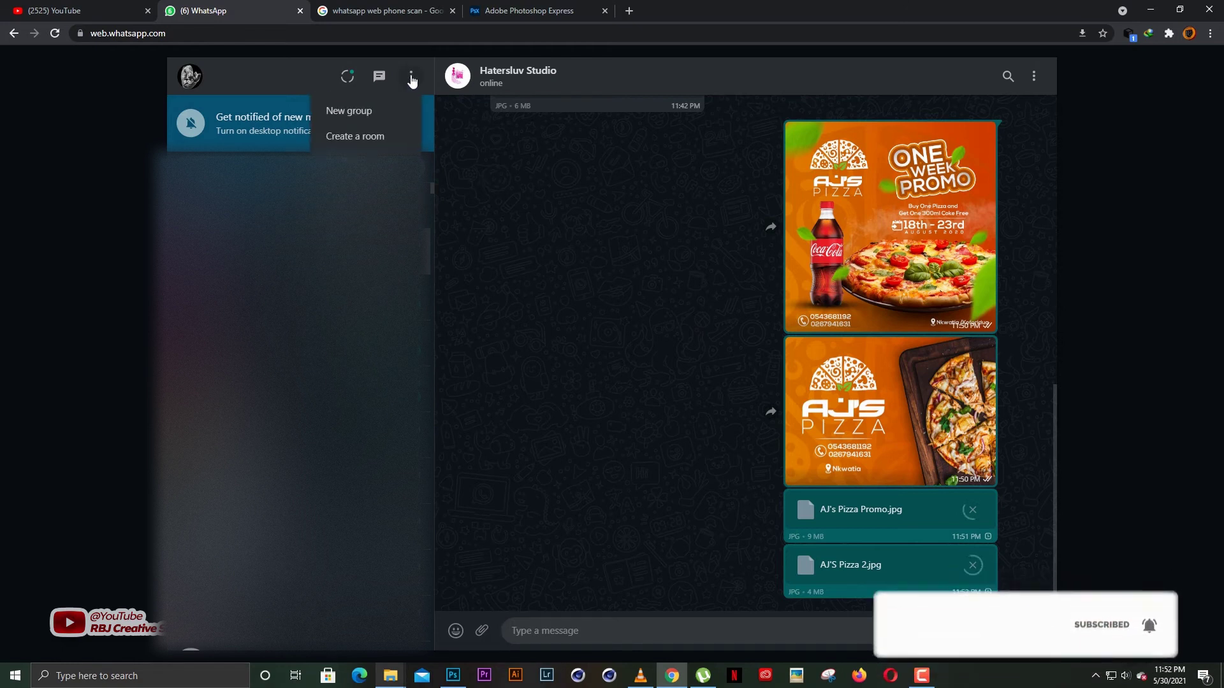
click(633, 235)
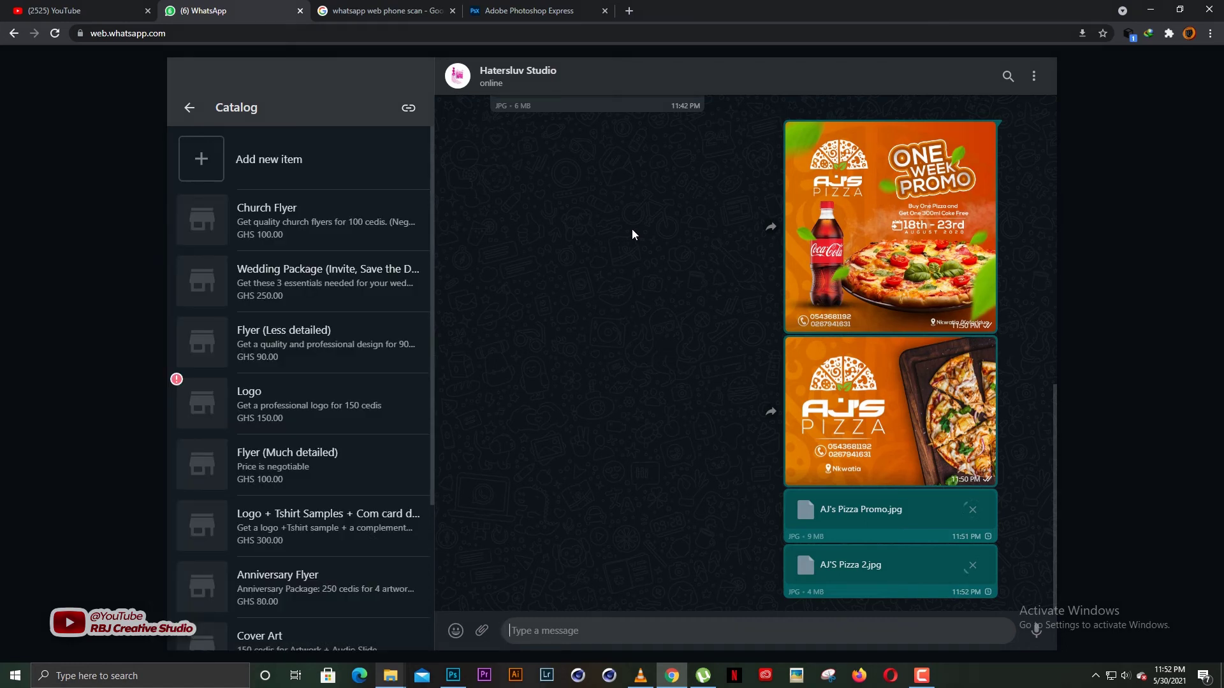
scroll(374, 396, down, 3)
scroll(375, 357, up, 3)
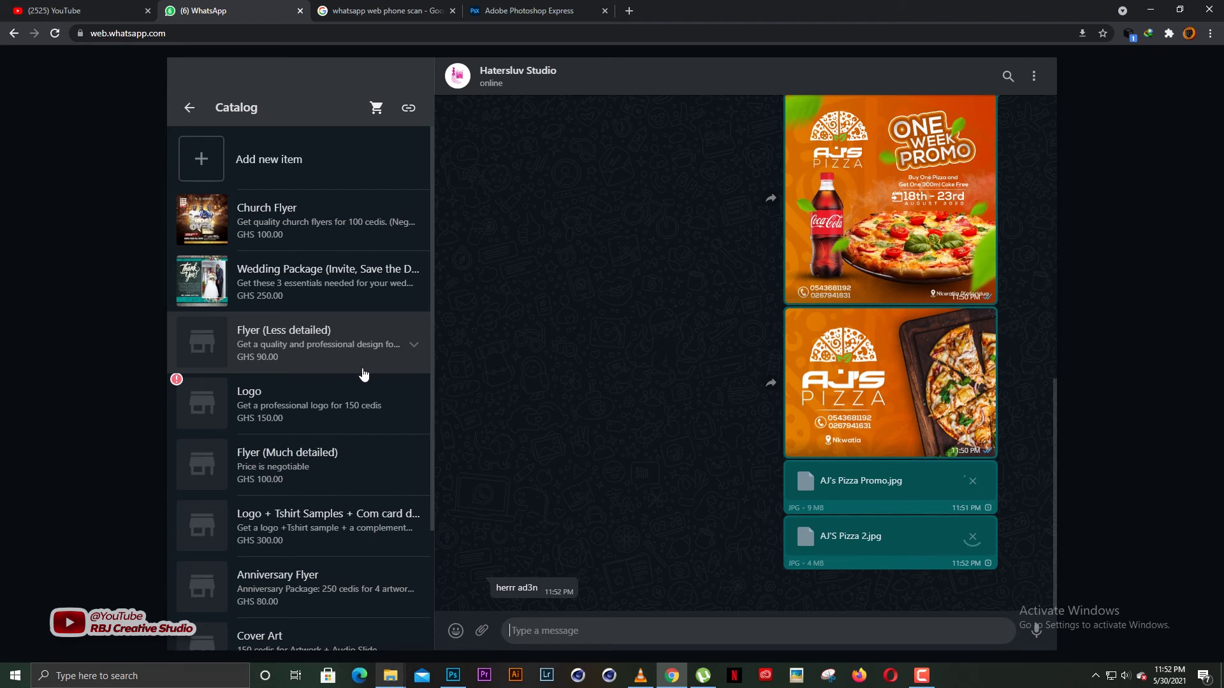
scroll(357, 376, down, 2)
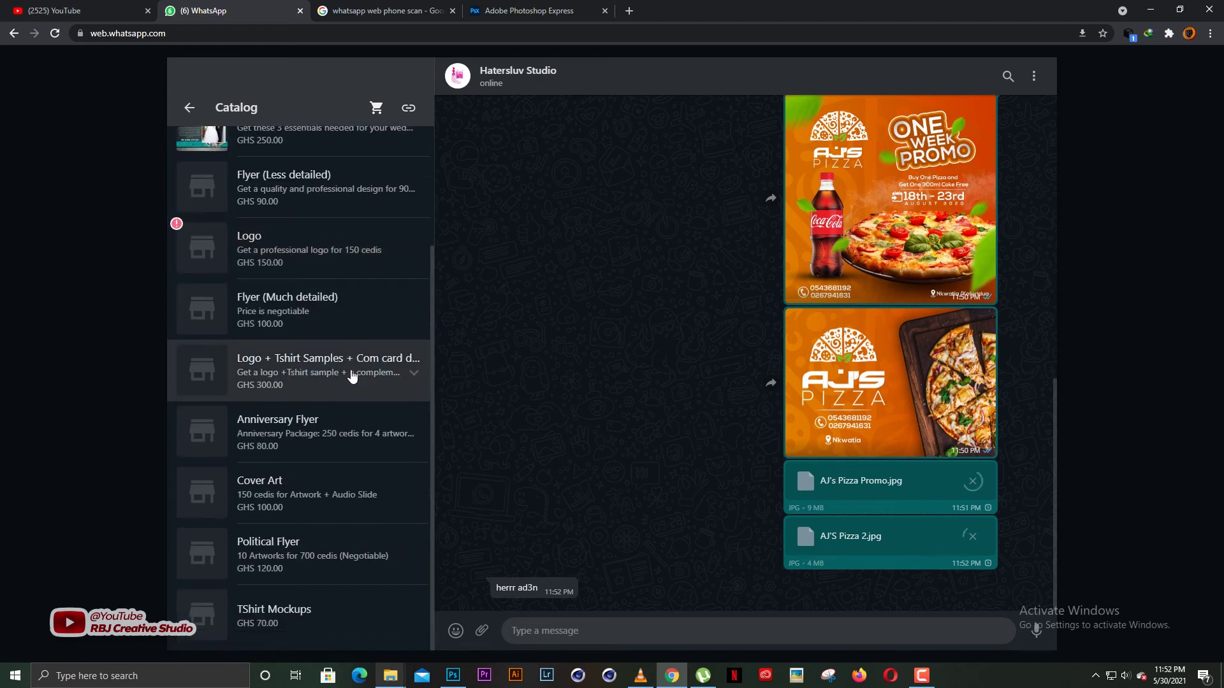
scroll(359, 375, up, 2)
scroll(359, 373, up, 1)
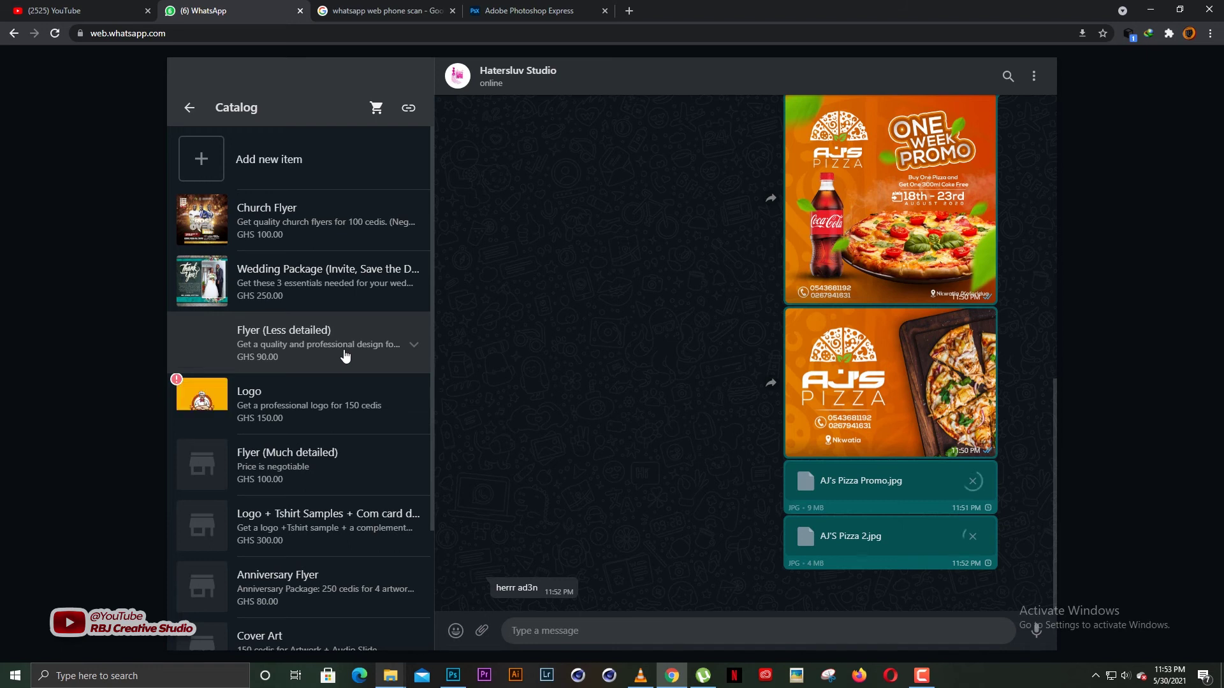
scroll(343, 398, down, 2)
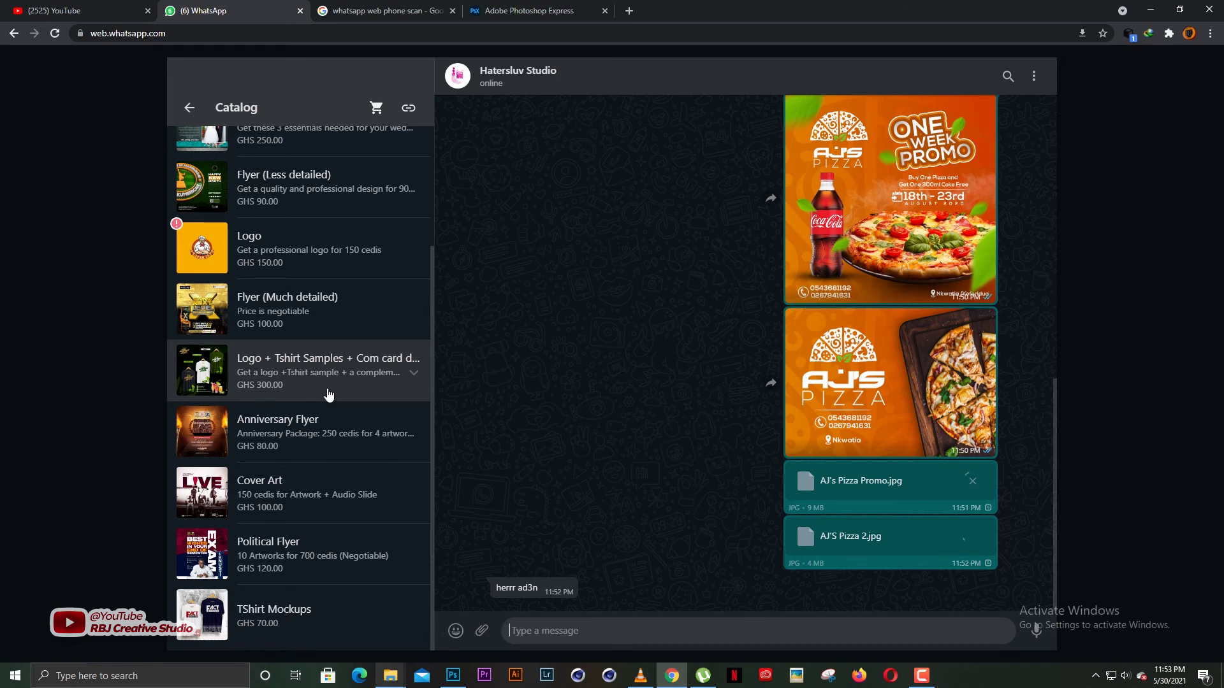
scroll(370, 432, up, 2)
scroll(361, 428, up, 3)
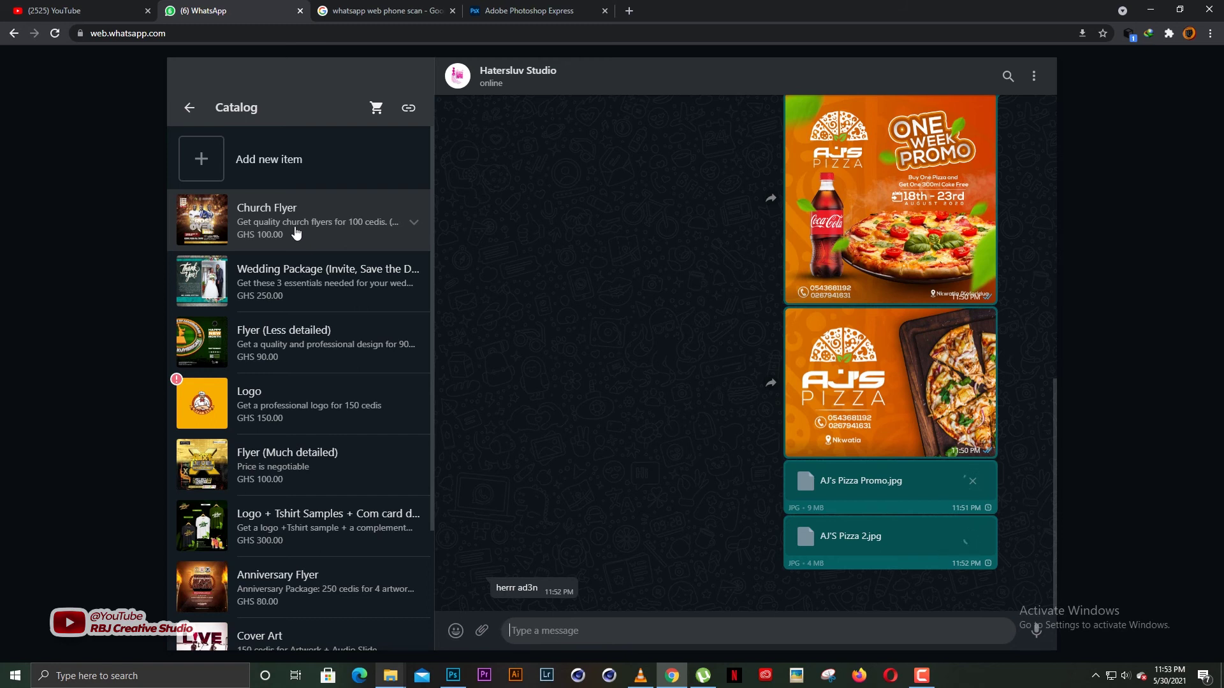
click(338, 222)
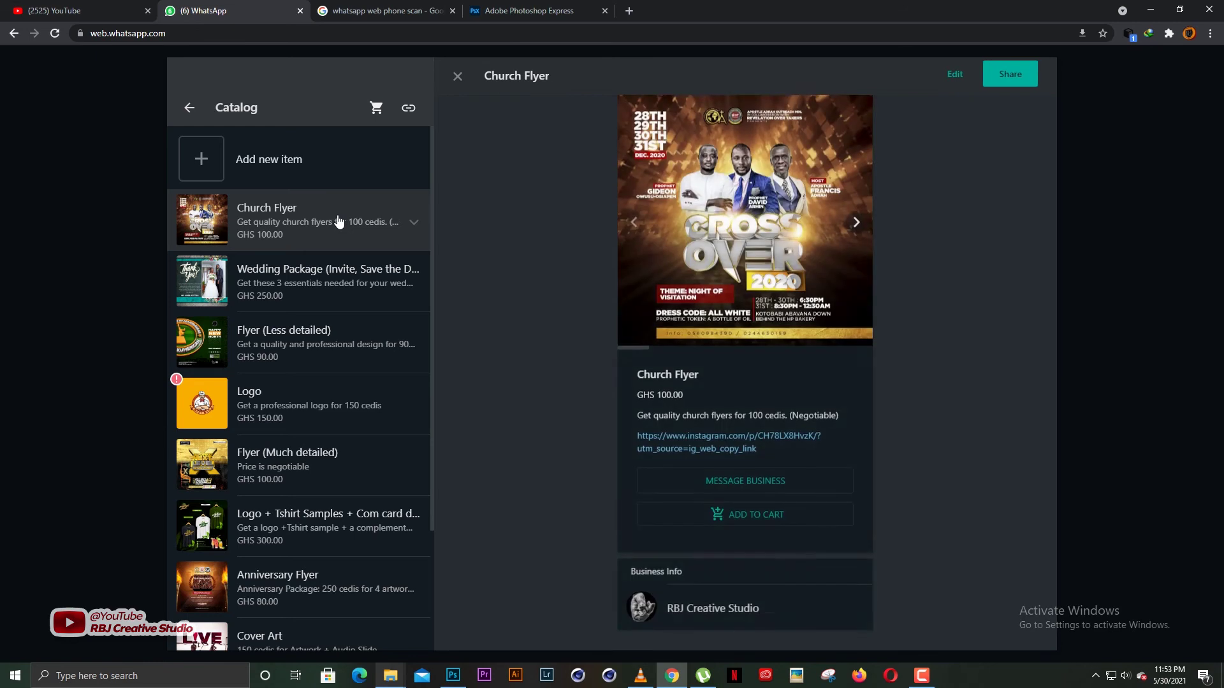